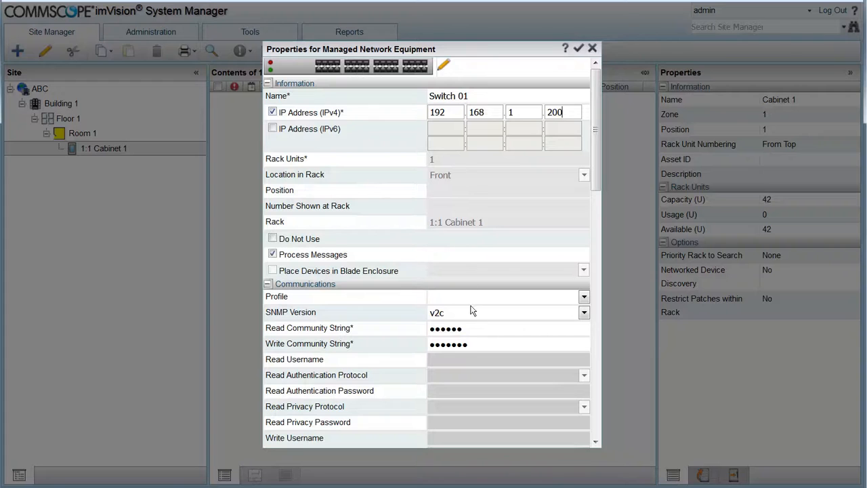
- Re-enter the read community string for Switch 01
left_click_drag(471, 330, 407, 328)
type("public")
- Save Switch 01 into Cabinet 1 and select it in the expanded cabinet
left_click(579, 50)
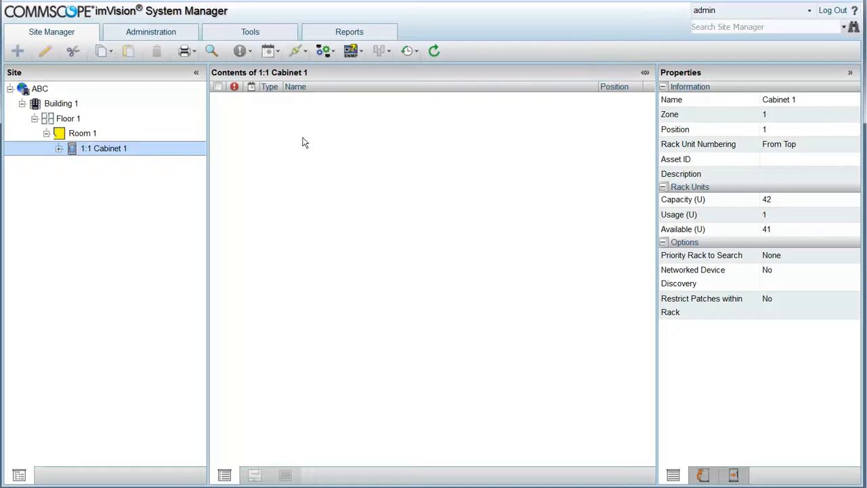
left_click(59, 148)
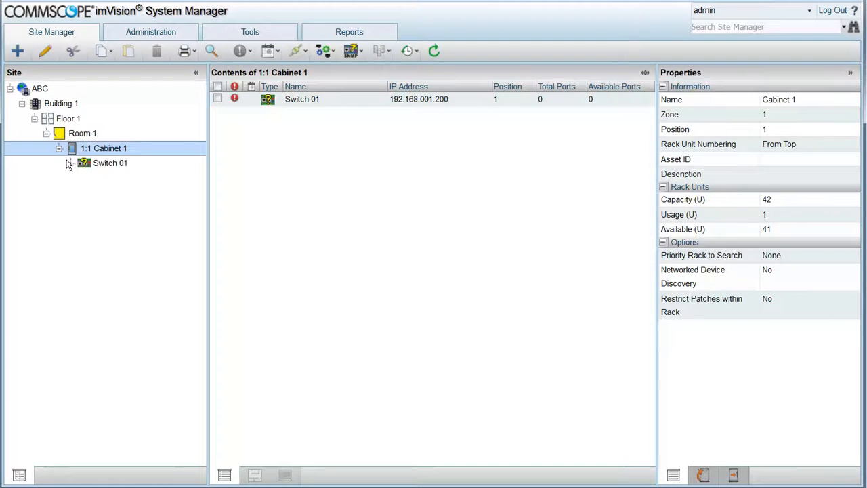
left_click(103, 166)
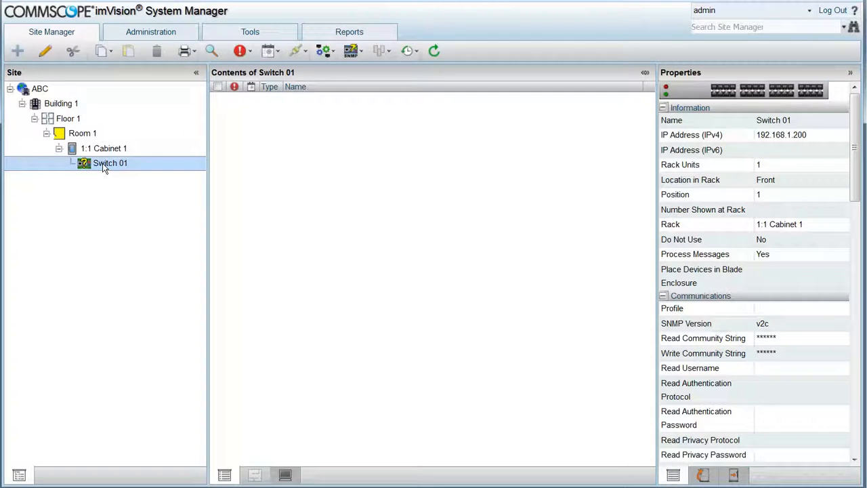
- Start an SNMP synchronize of Switch 01 and show the SNMP task status list
right_click(103, 168)
mouse_move(189, 228)
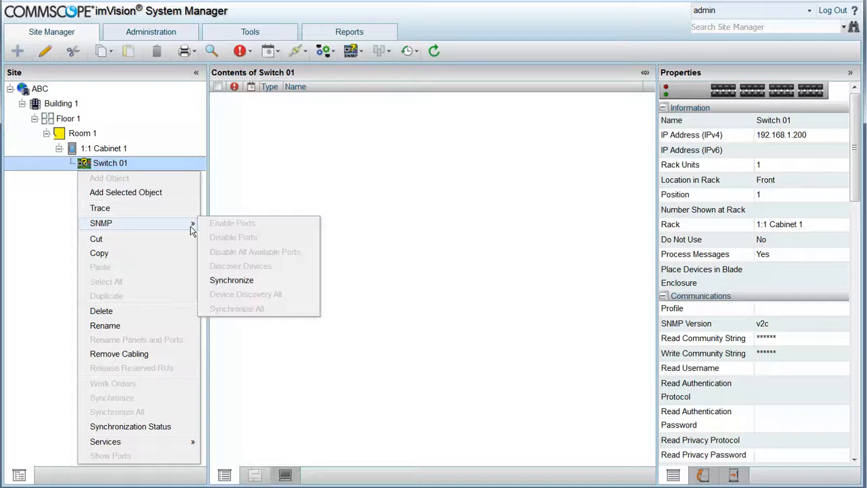
left_click(227, 280)
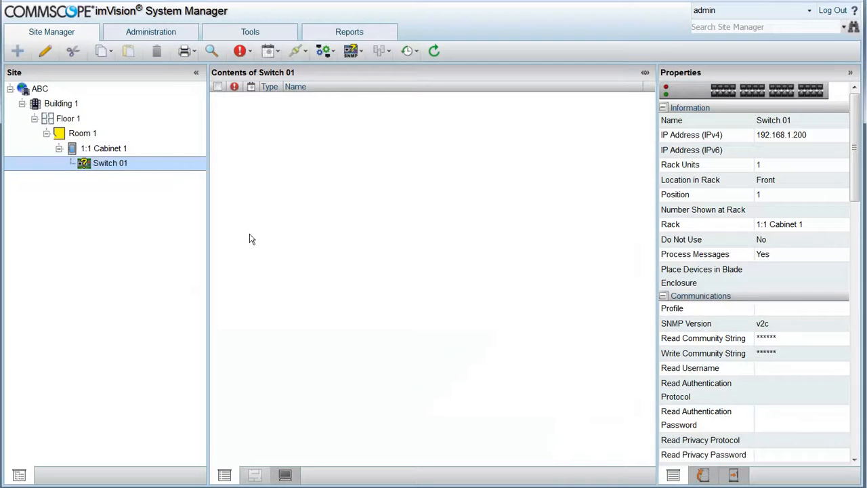
left_click(351, 52)
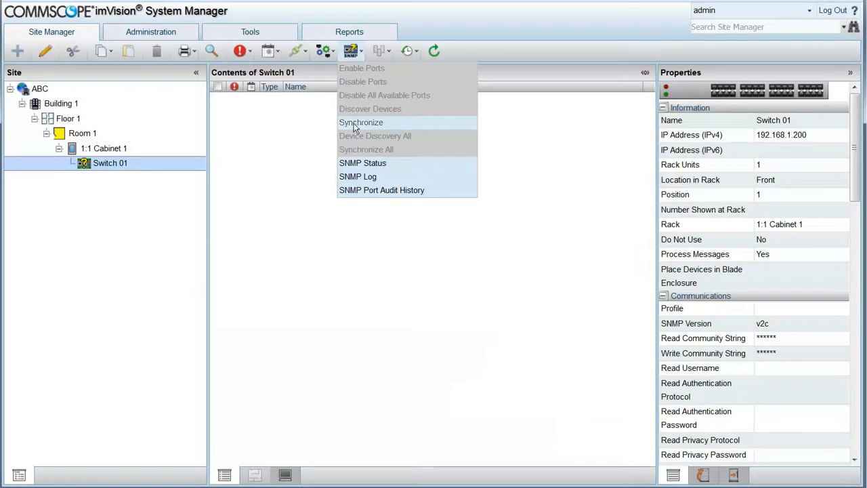
left_click(351, 164)
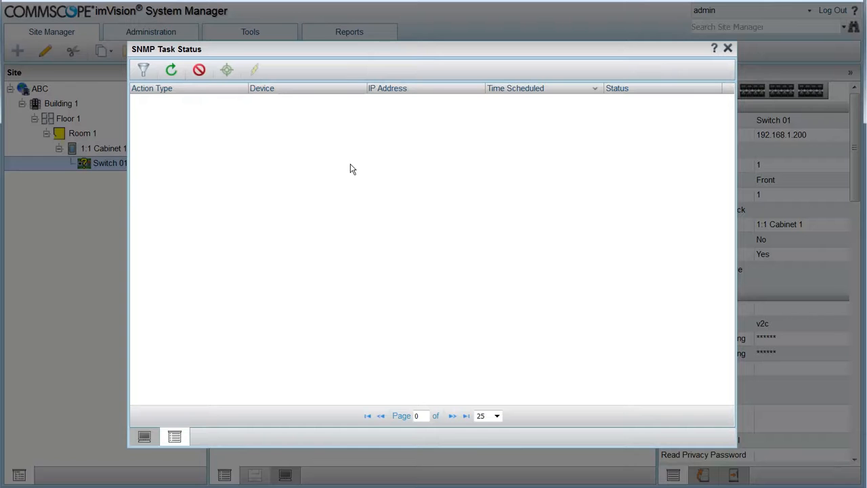
- Refresh the SNMP task list and close it, revealing SwitchABC2 with its discovered ports
left_click(171, 71)
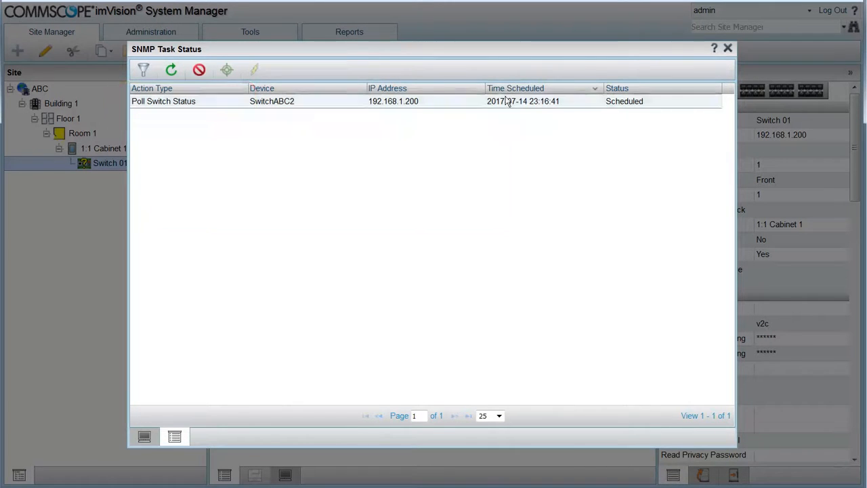
left_click(726, 48)
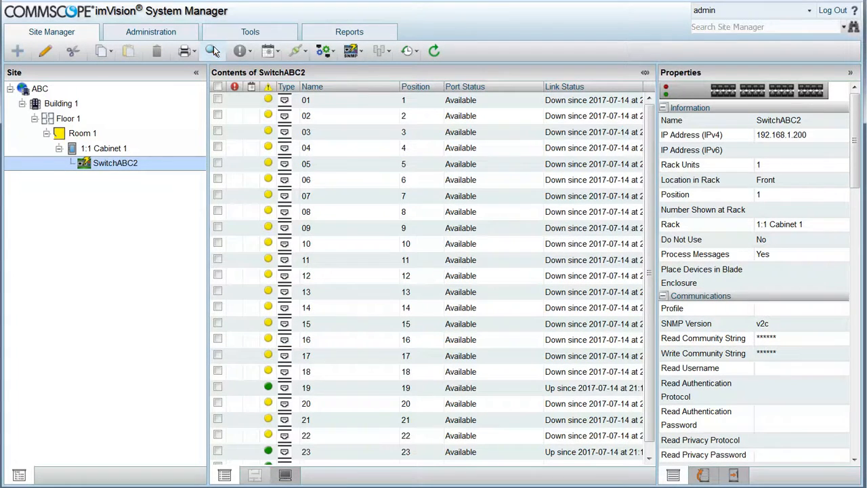
mouse_move(245, 52)
left_click(250, 96)
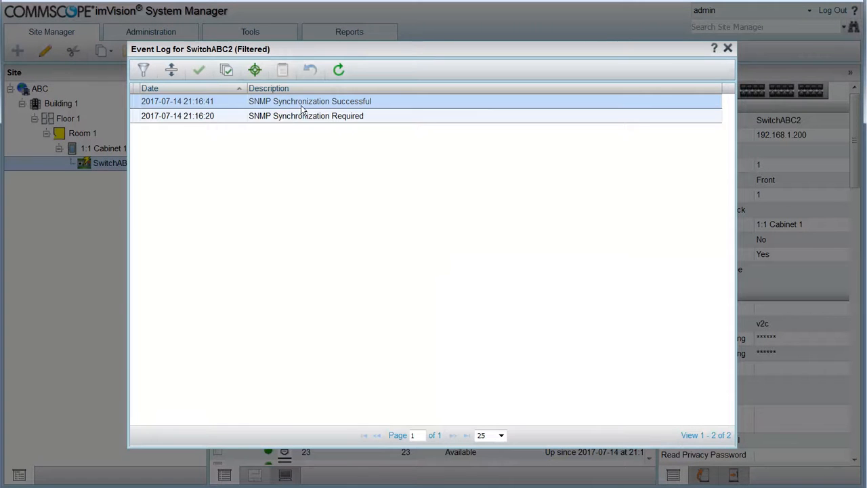
double_click(385, 101)
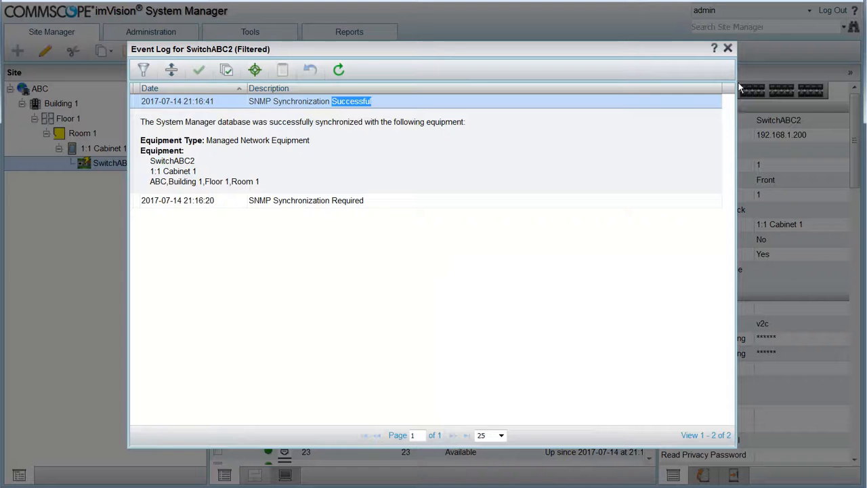
left_click(728, 49)
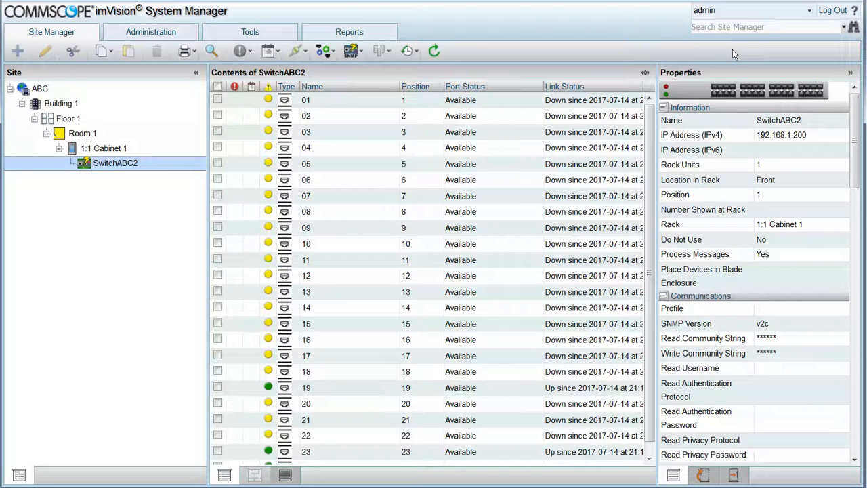
- Add a Managed Network Equipment item to Cabinet 1, opening the Switch 02 properties form
left_click(112, 149)
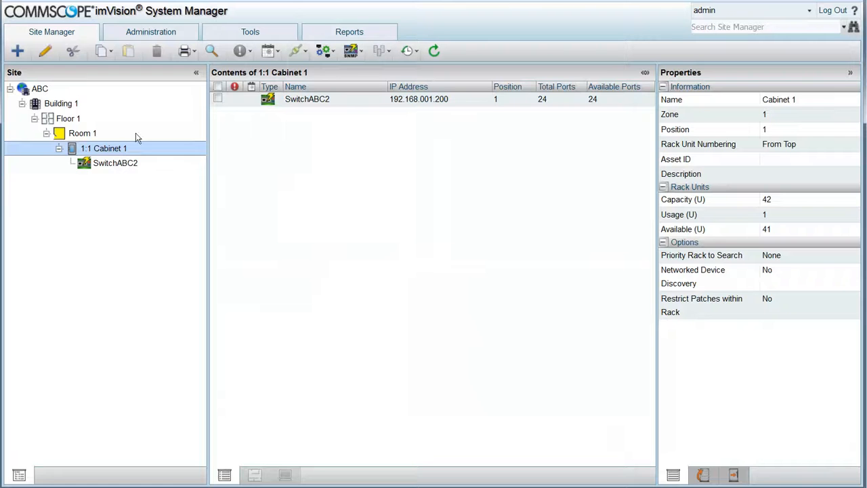
left_click(17, 51)
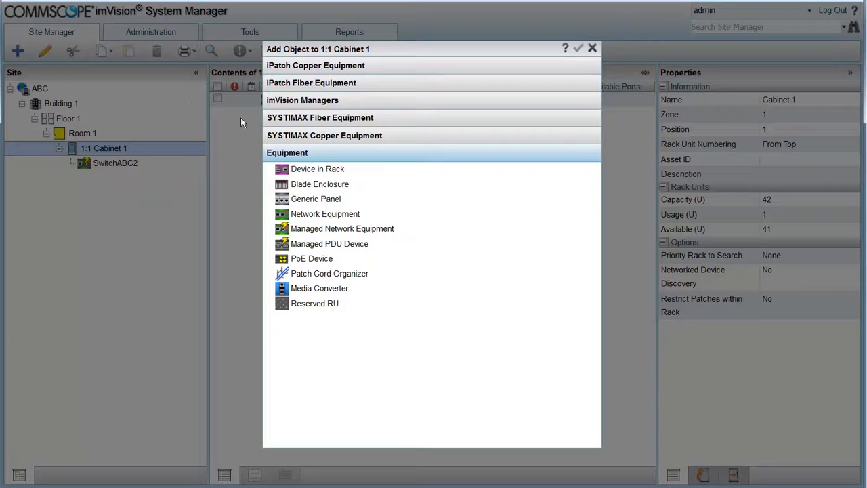
left_click(352, 228)
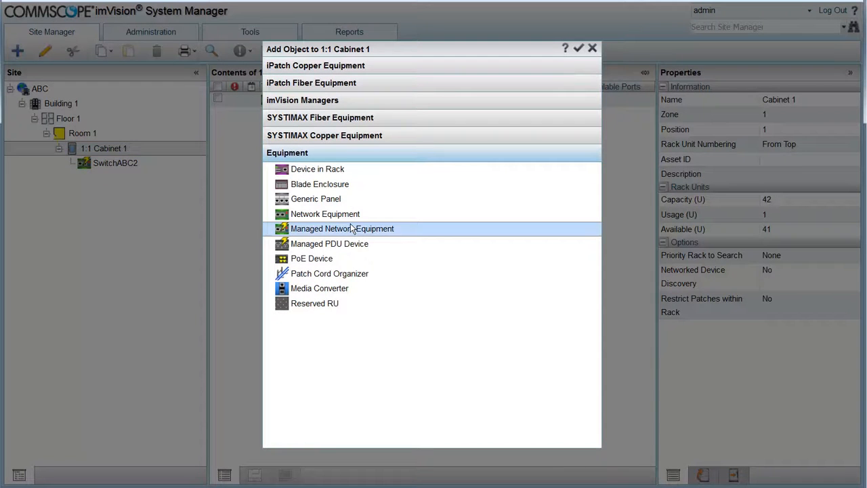
left_click(578, 49)
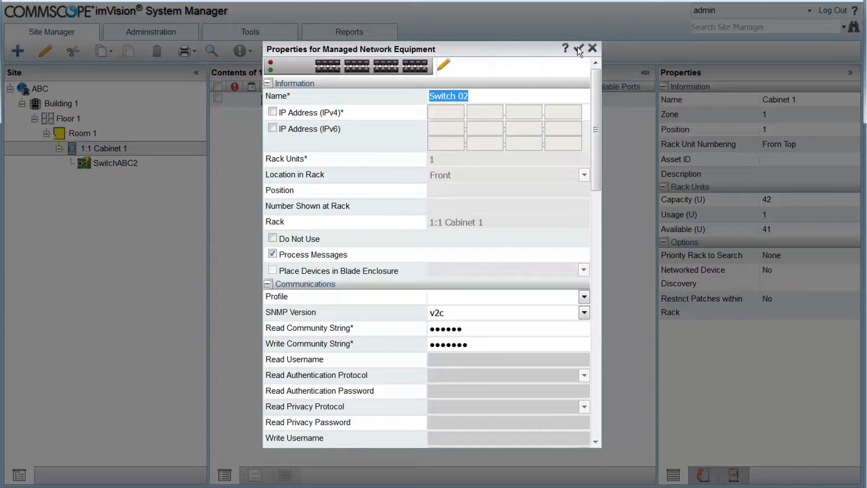
- Give Switch 02 IPv4 address 192.168.1.207, re-enter the read community string, and save it
left_click(272, 113)
left_click(455, 117)
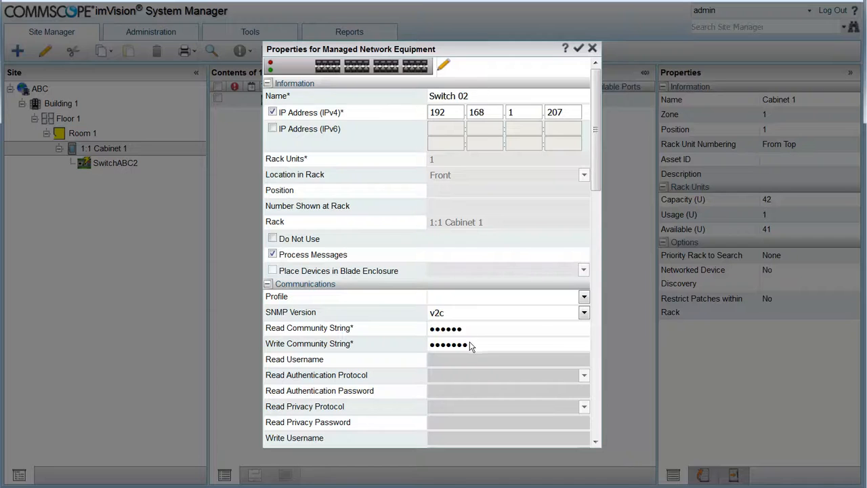
double_click(444, 329)
type("public")
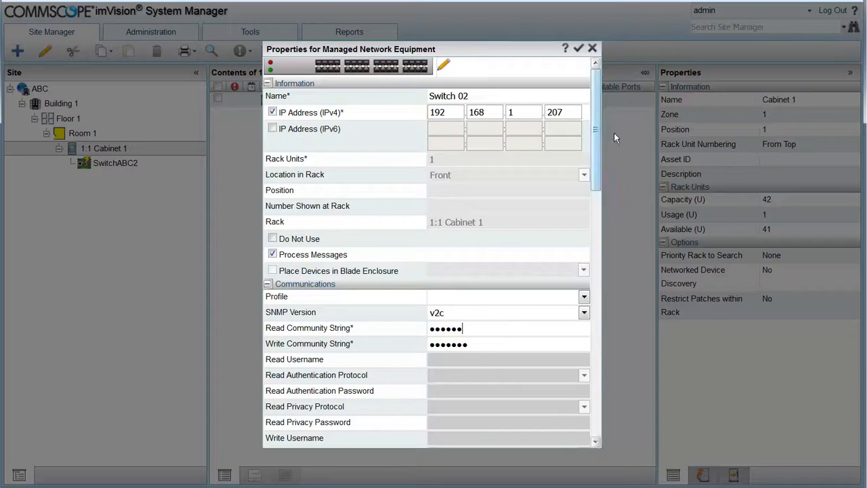
left_click(577, 48)
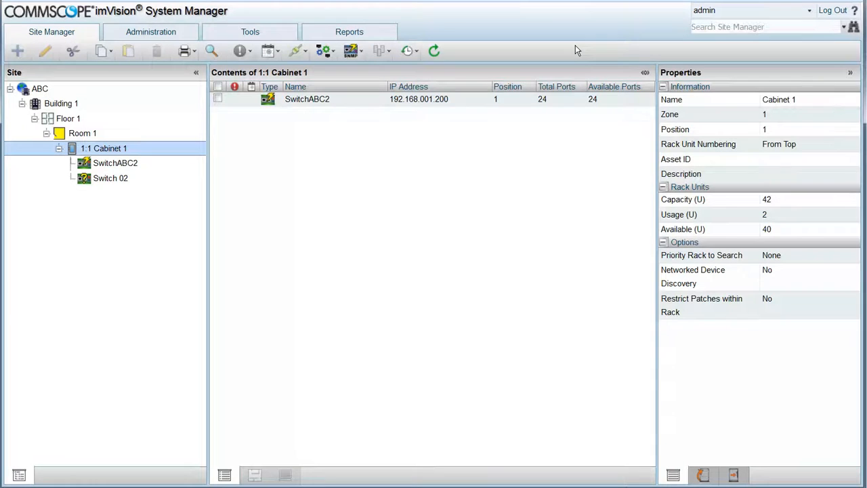
- Synchronize Switch 02 over SNMP, confirm, and open its Event Log for Object
left_click(112, 180)
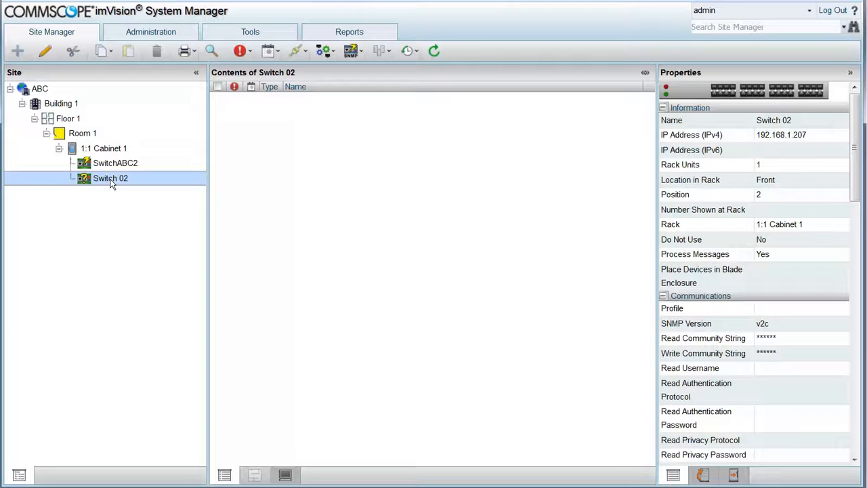
right_click(111, 181)
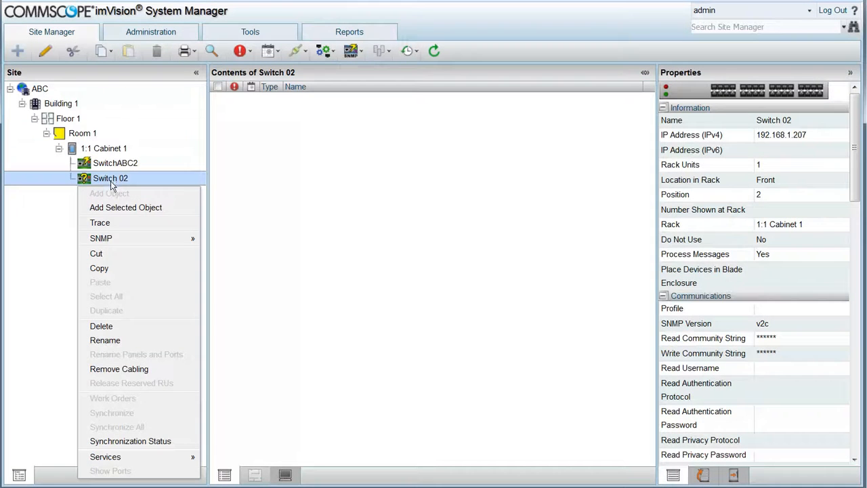
mouse_move(118, 240)
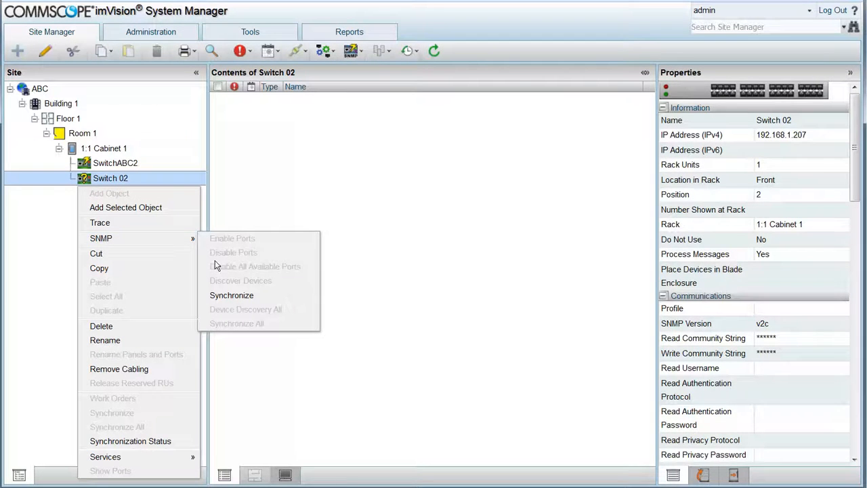
left_click(230, 295)
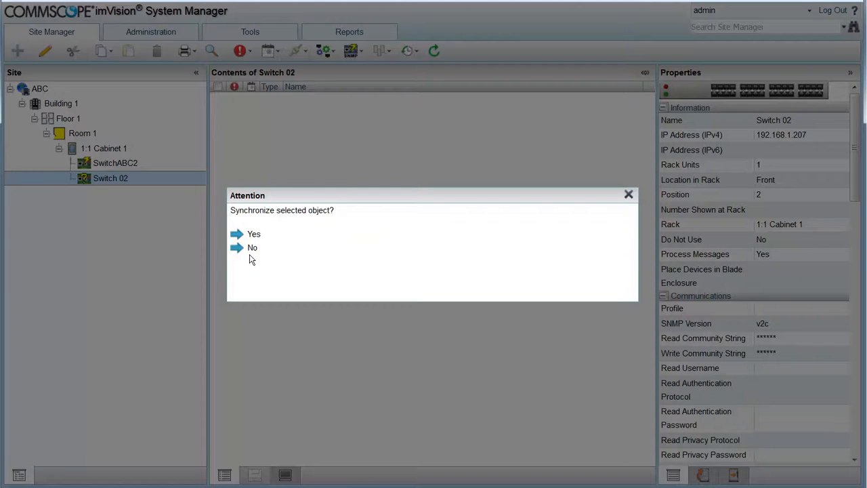
left_click(253, 233)
left_click(250, 52)
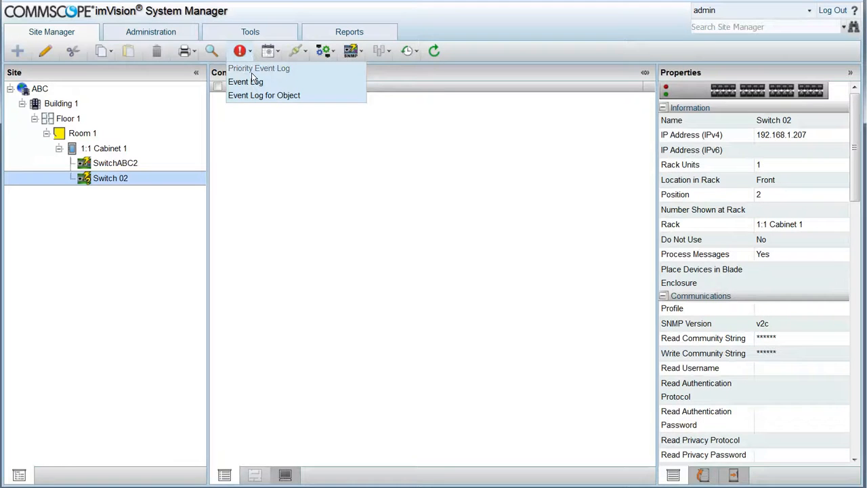
left_click(255, 96)
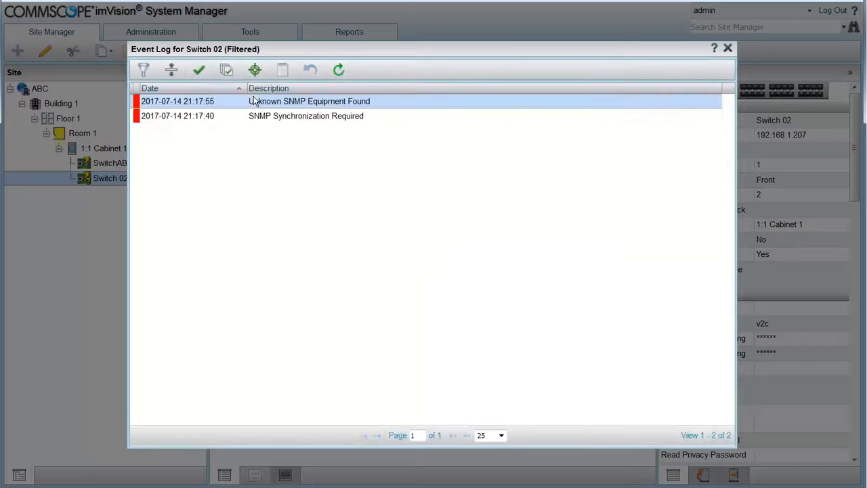
- Expand the Unknown SNMP Equipment Found event for Switch 02, then close the event log
double_click(385, 103)
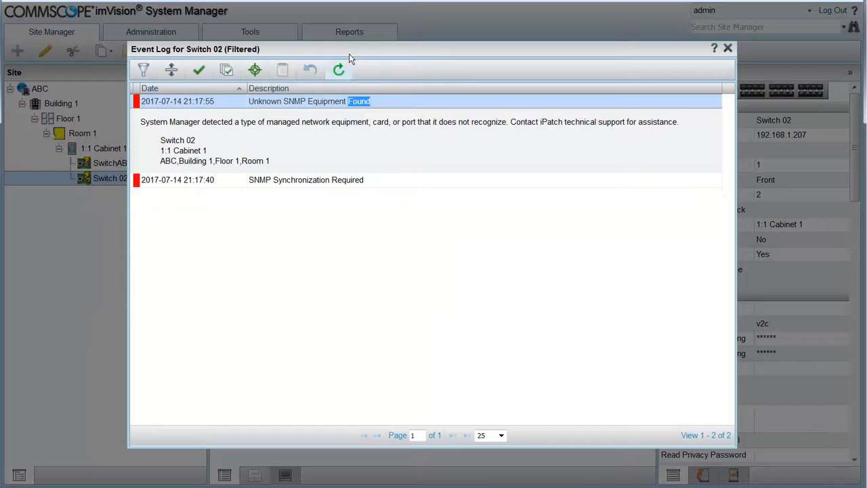
left_click_drag(391, 50, 475, 52)
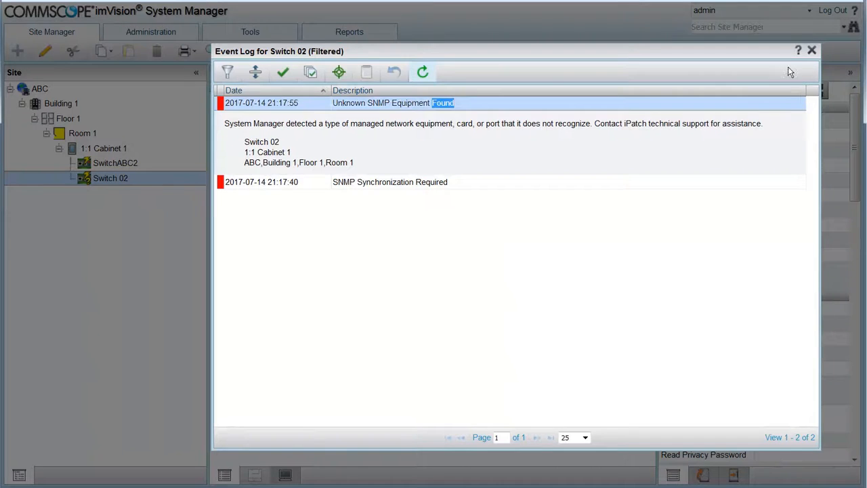
left_click(812, 53)
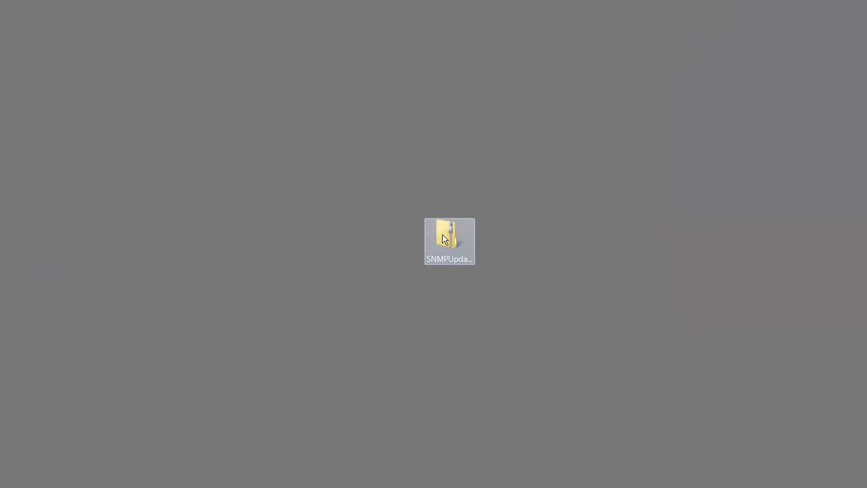
- Run SNMPServiceUpdate20170627 from the SNMPUpdate7.3.1B archive and allow it to make changes
double_click(455, 248)
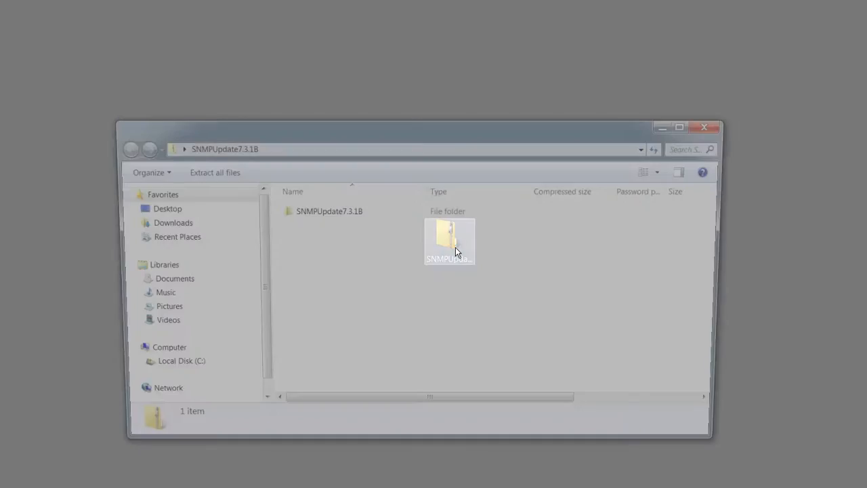
double_click(323, 210)
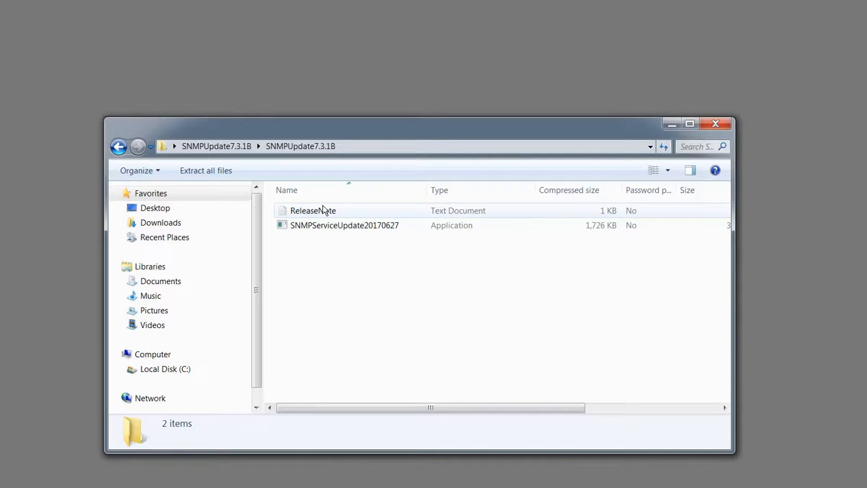
left_click(323, 227)
double_click(323, 226)
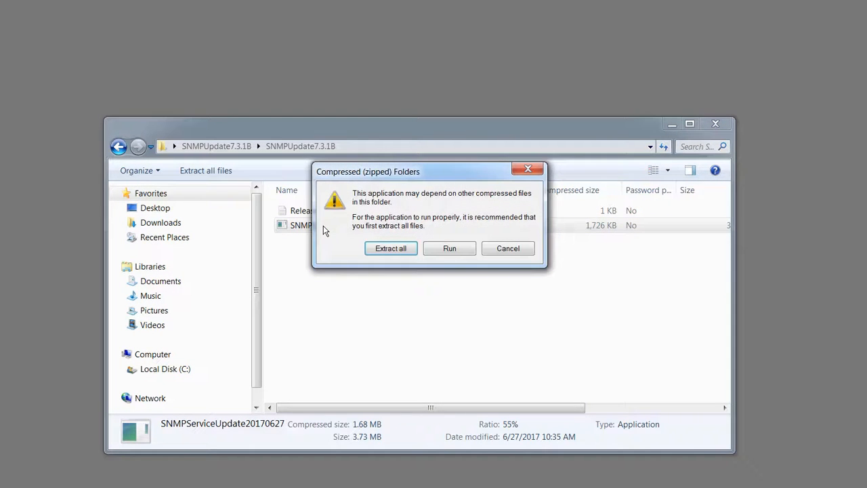
left_click(453, 251)
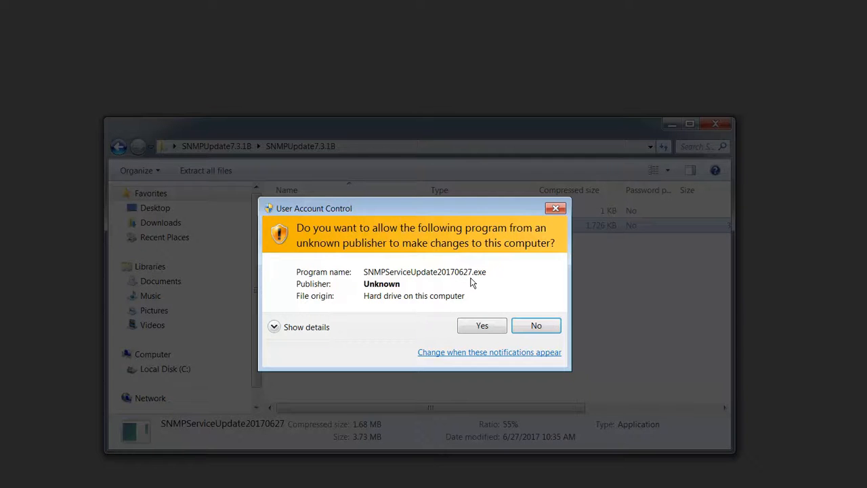
left_click(483, 325)
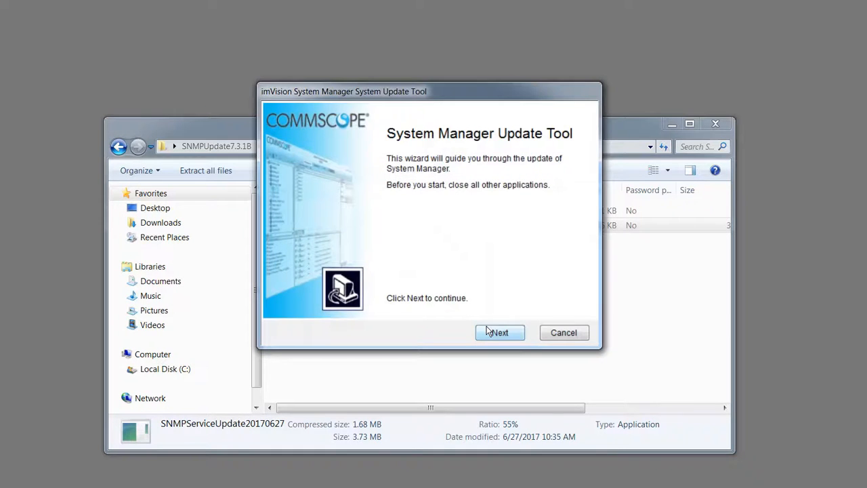
- Accept the license, install the SNMP service update to completion, then close Explorer
left_click(488, 330)
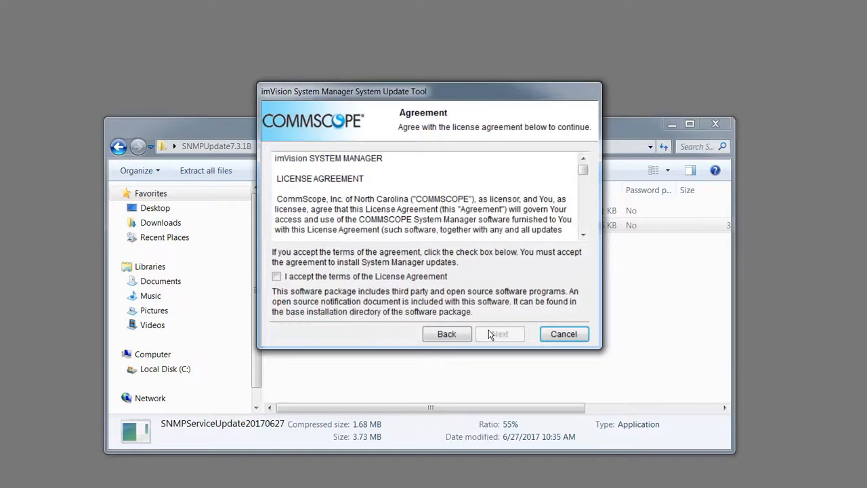
left_click(284, 277)
left_click(500, 334)
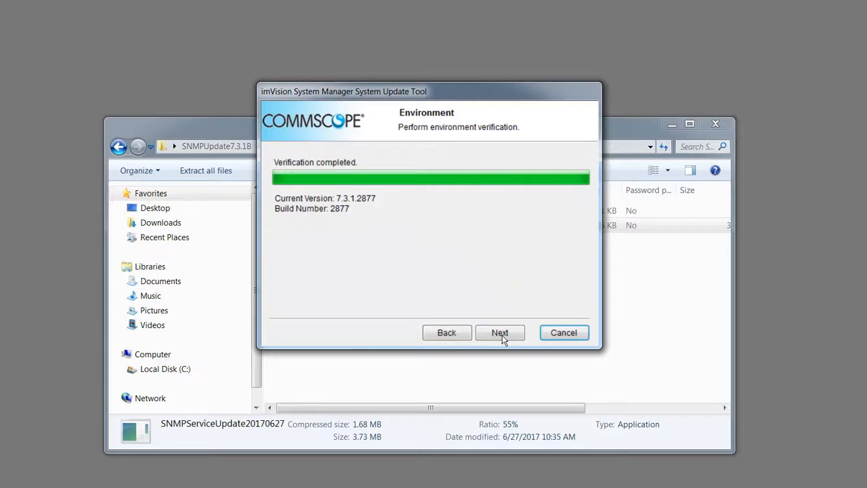
left_click(500, 333)
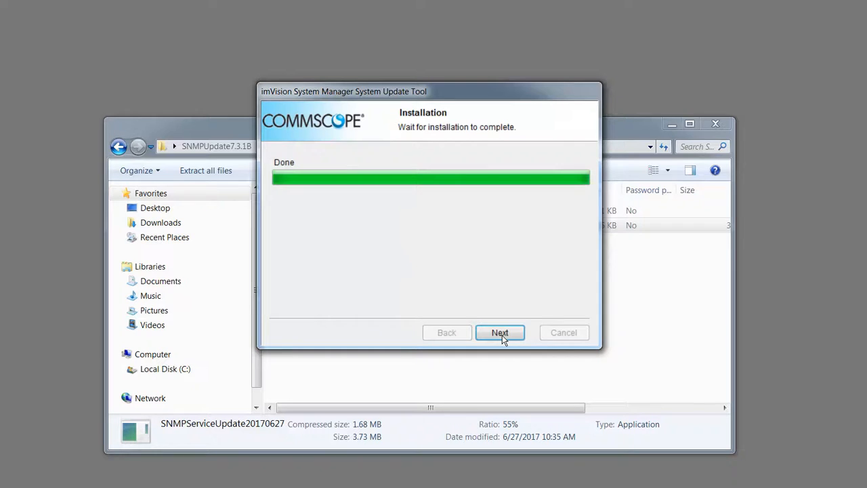
left_click(501, 334)
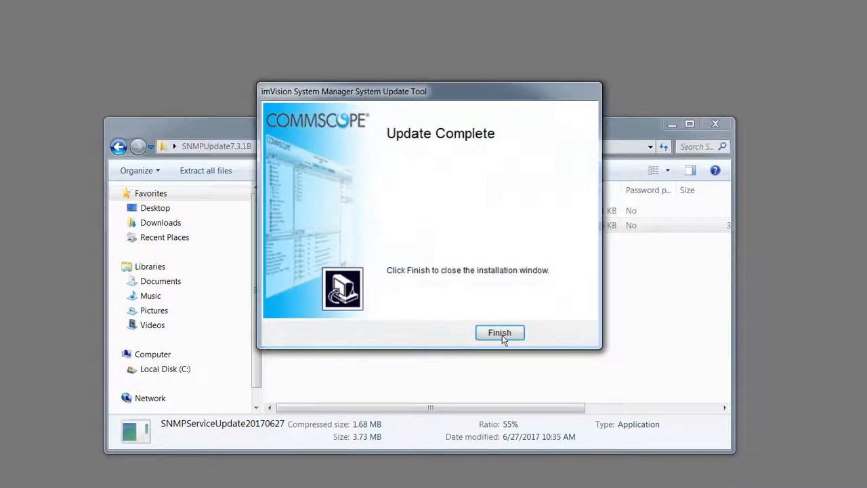
left_click(502, 335)
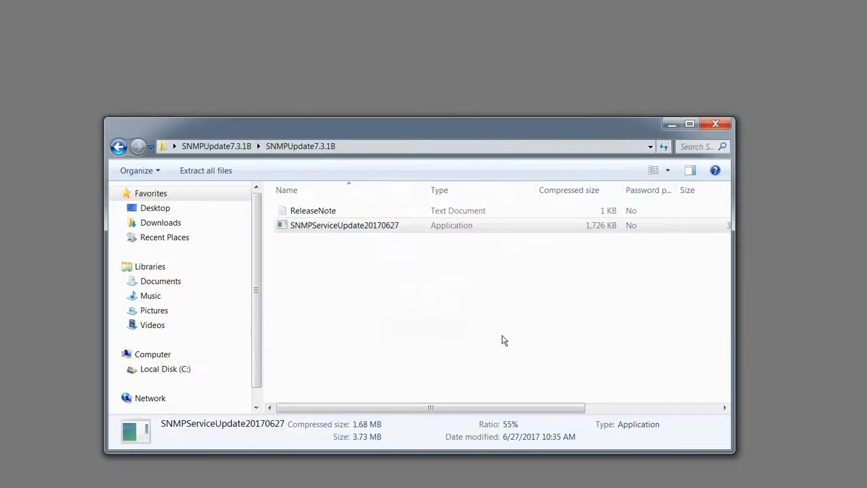
left_click(716, 124)
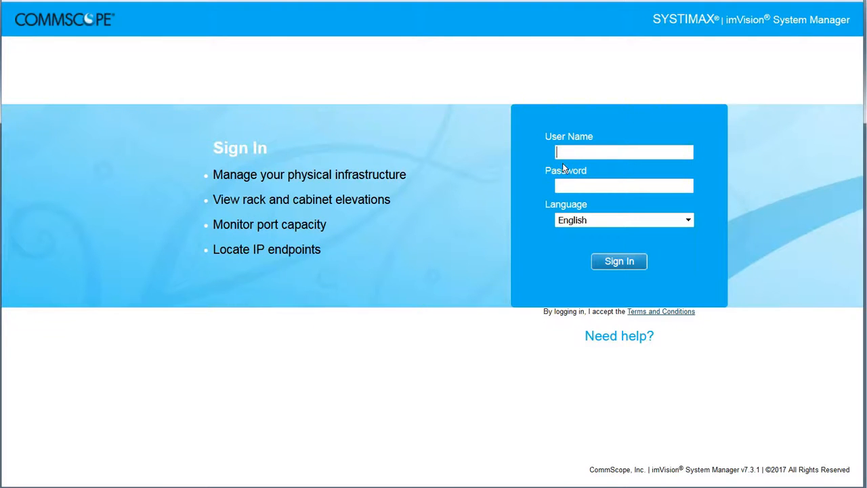
- Sign back in to System Manager with the administrator user name and password
left_click(575, 154)
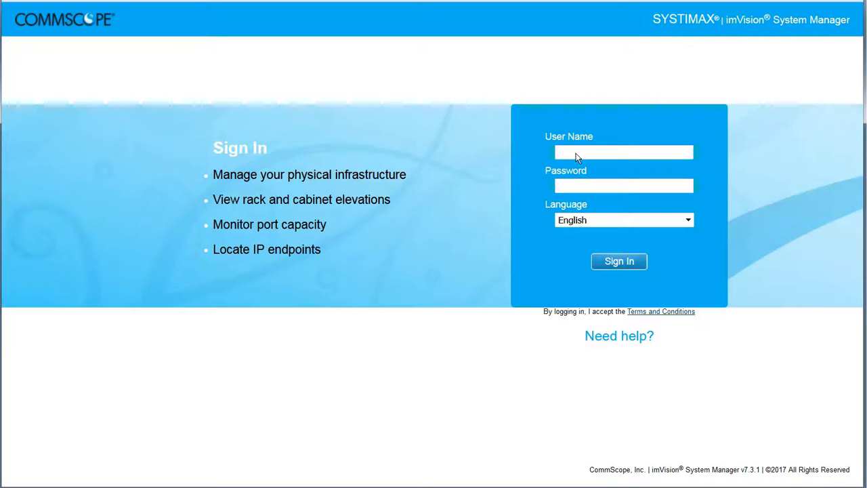
type("admin")
key("Tab")
type("admin1")
left_click(619, 260)
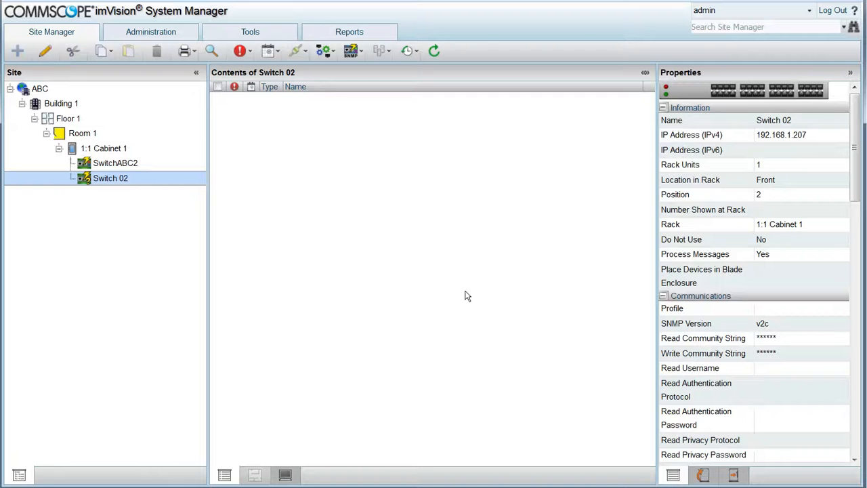
- Run SNMP Synchronize on Switch 02 so it shows as Cisco3560-CX with ports 01–10 and GBIC slots 11–12
right_click(106, 177)
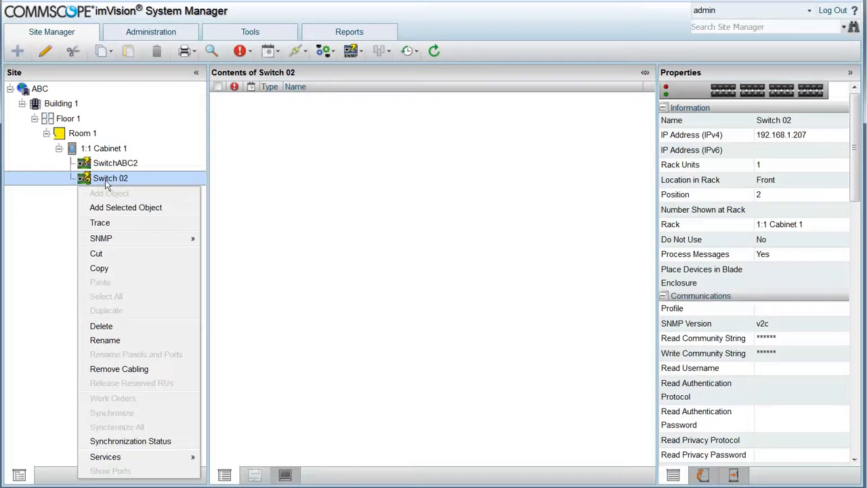
mouse_move(112, 239)
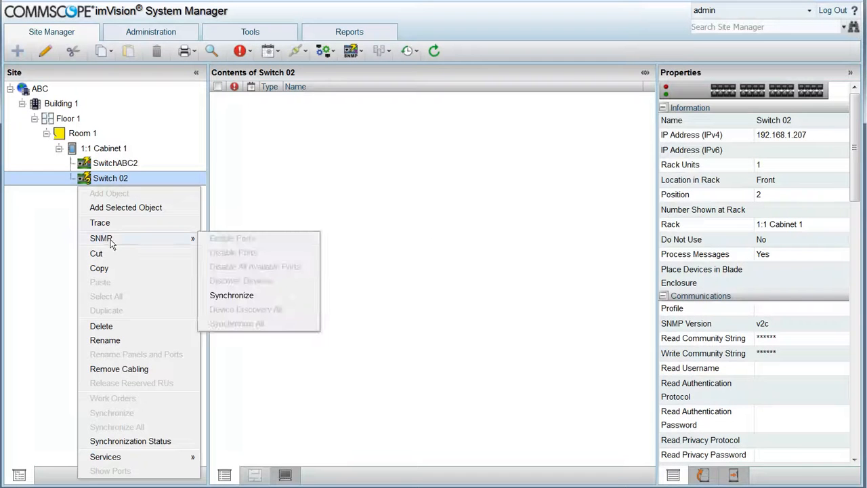
left_click(231, 296)
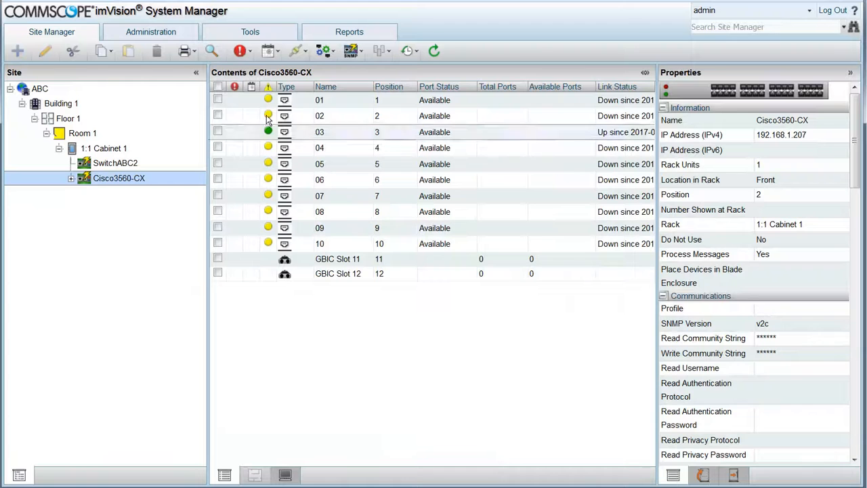
left_click(241, 51)
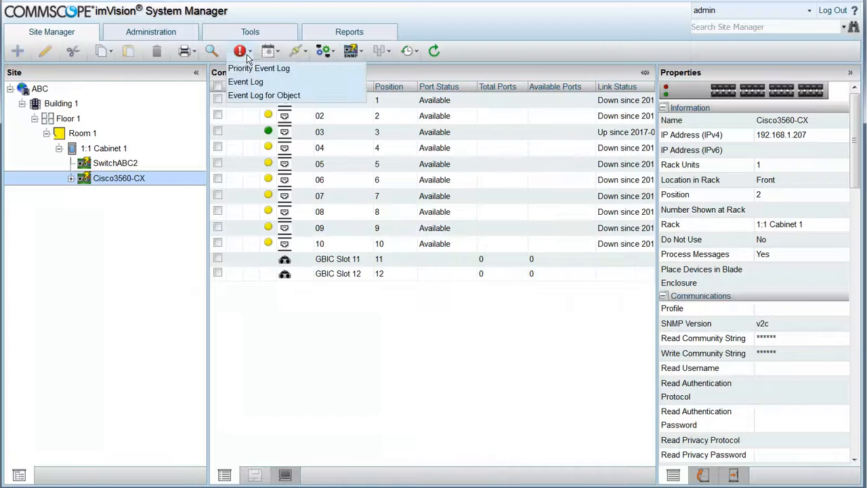
left_click(245, 96)
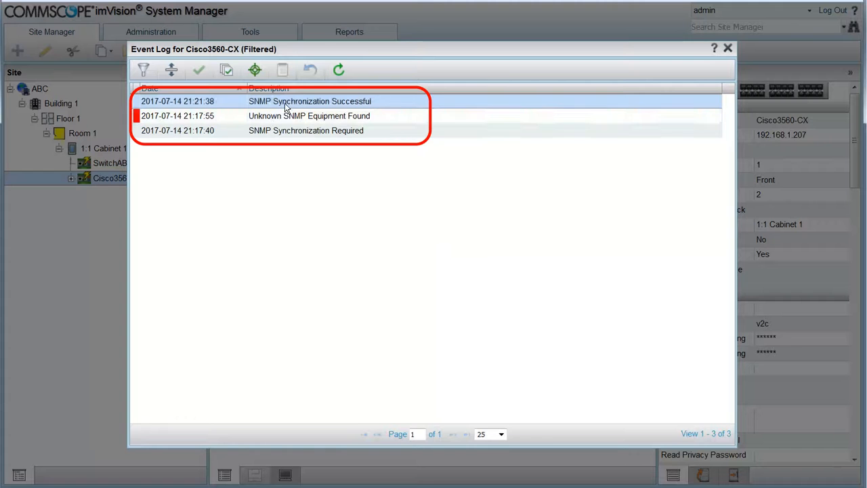
double_click(290, 103)
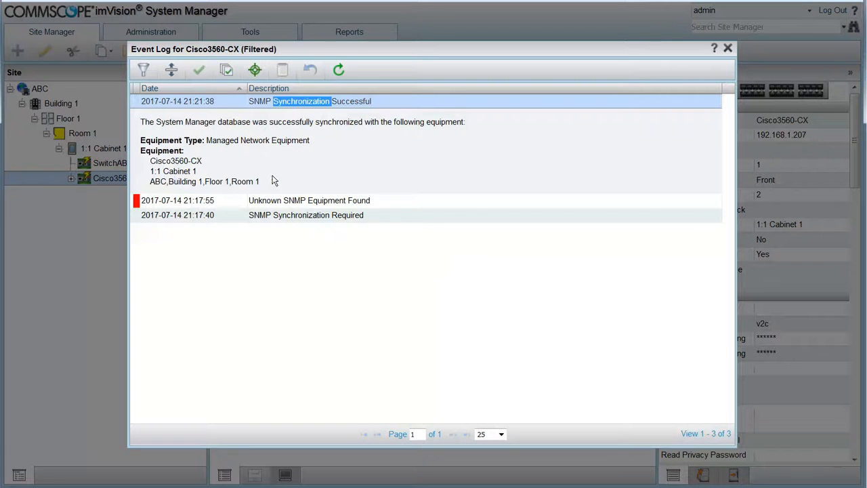
left_click(727, 48)
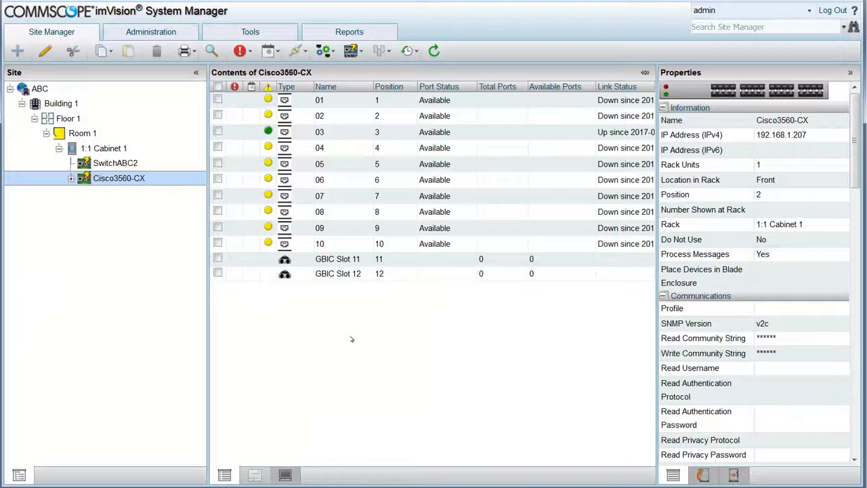